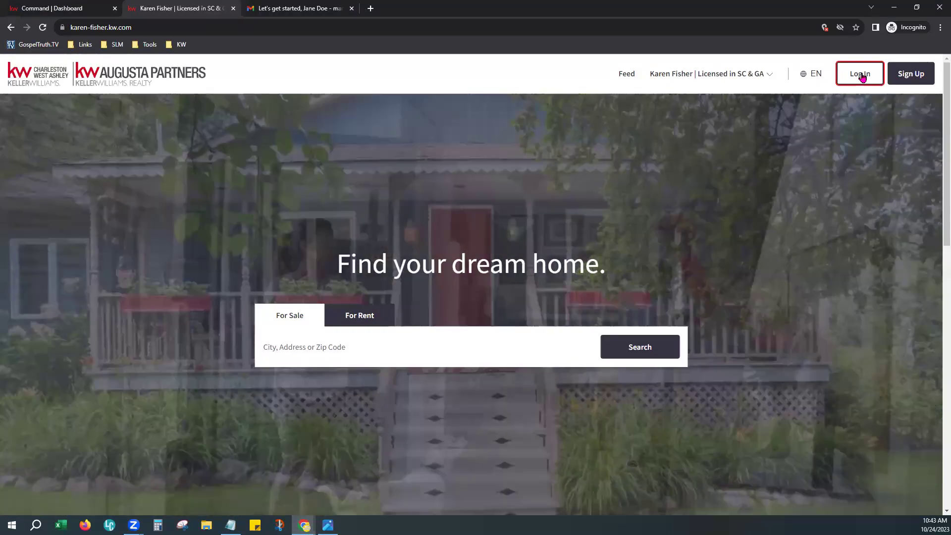
# - Open the agent site's Log In form, dismiss it, and bring up the empty Sign Up form
pyautogui.click(861, 75)
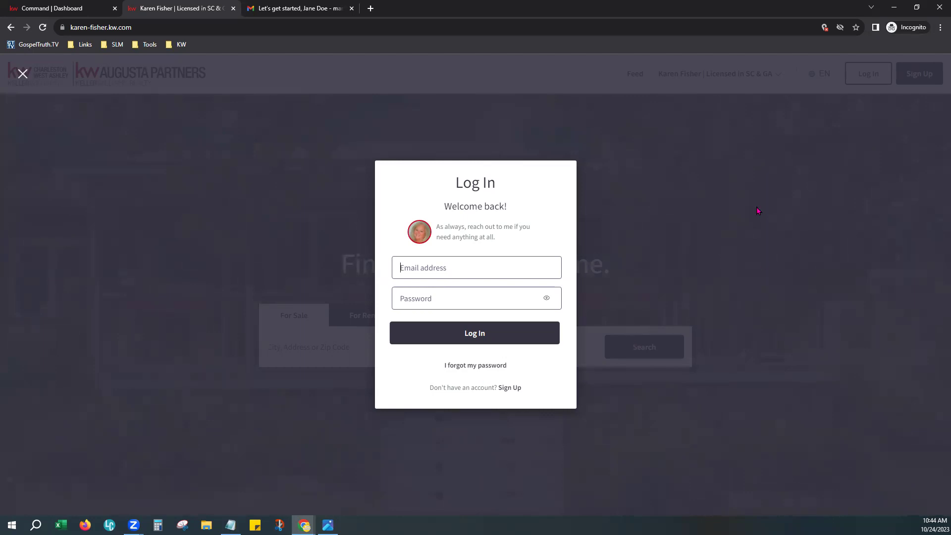
pyautogui.click(750, 188)
pyautogui.click(921, 78)
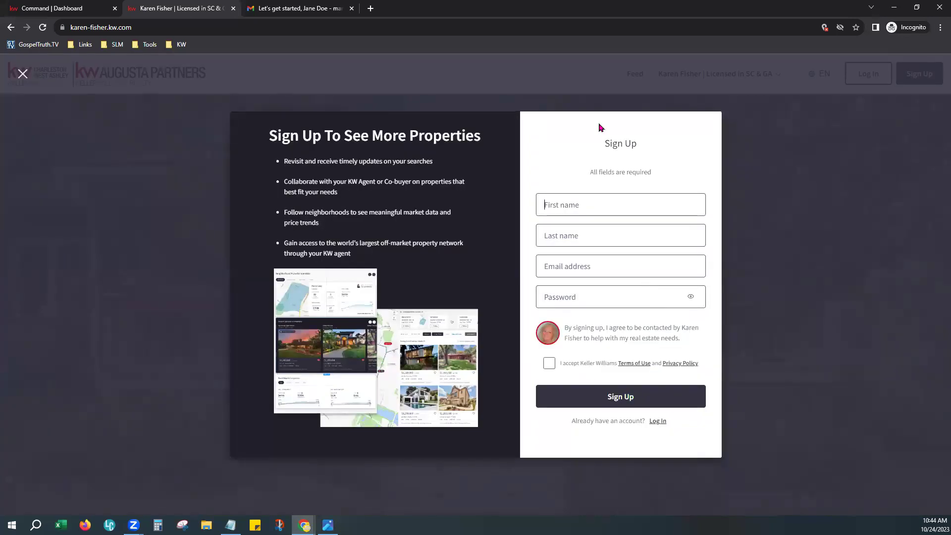
pyautogui.click(628, 133)
# - Close Sign Up and log in with the consumer's email address and password
pyautogui.click(872, 120)
pyautogui.click(864, 79)
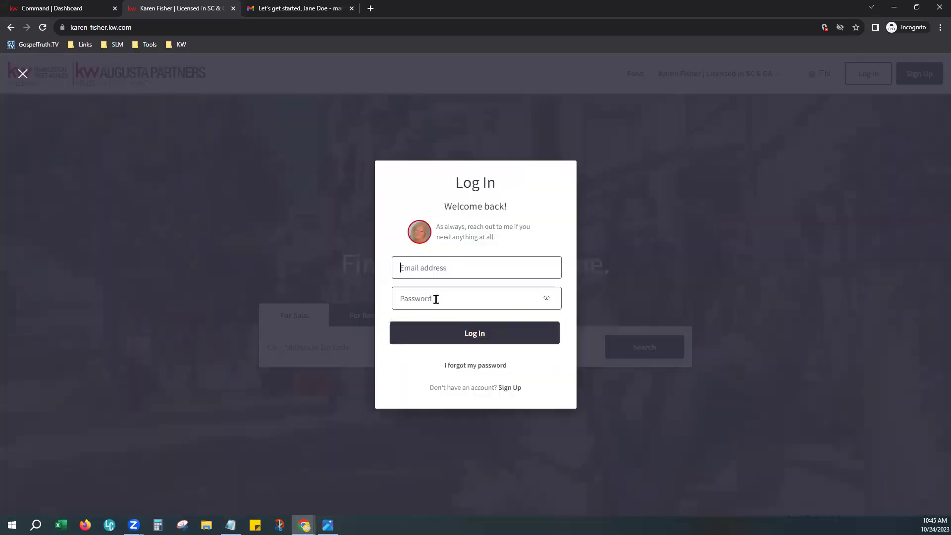
pyautogui.click(552, 266)
pyautogui.write('j')
pyautogui.press('Tab')
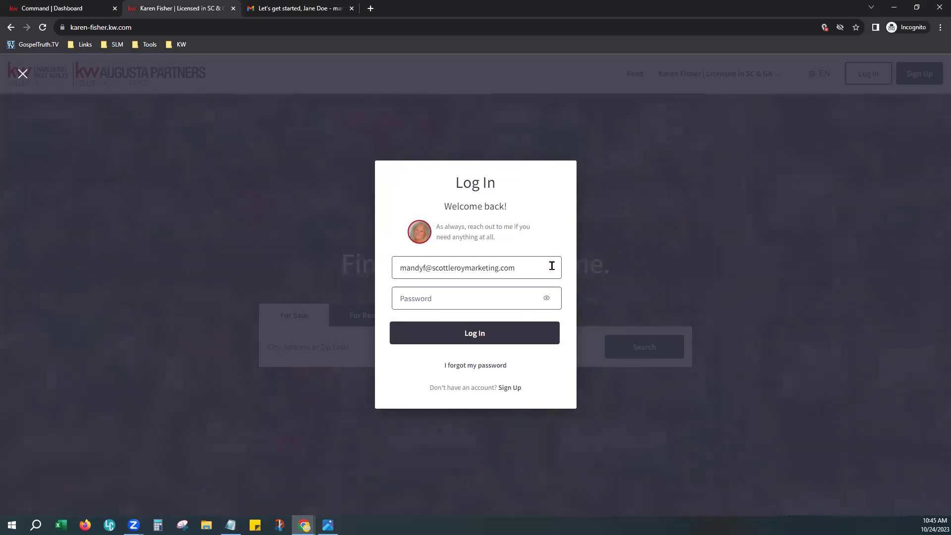
pyautogui.write('•••••••••••')
pyautogui.click(500, 332)
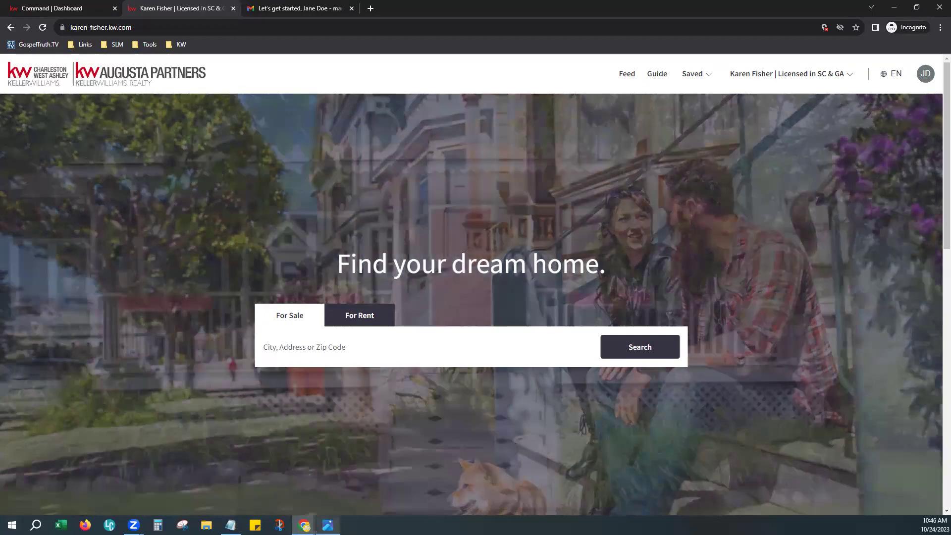
# - Browse the KW app's log-in and sign-up screenshots in Photos, then minimize the viewer
pyautogui.hotkey('alt', 'Tab')
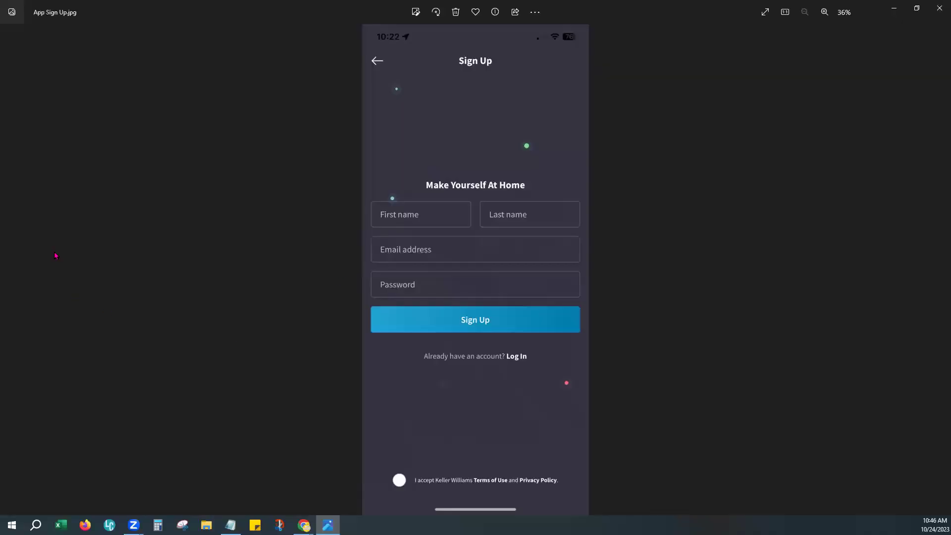
pyautogui.click(10, 267)
pyautogui.click(10, 267)
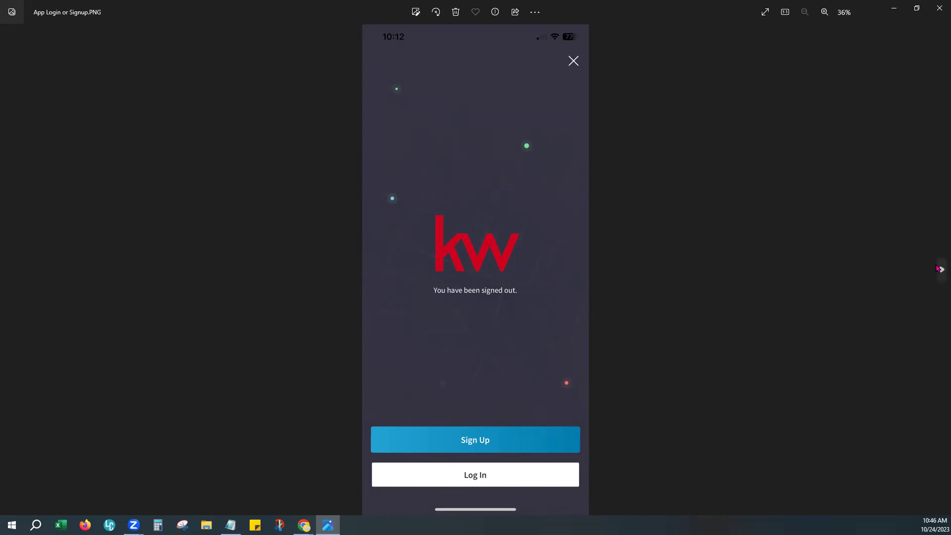
pyautogui.click(941, 269)
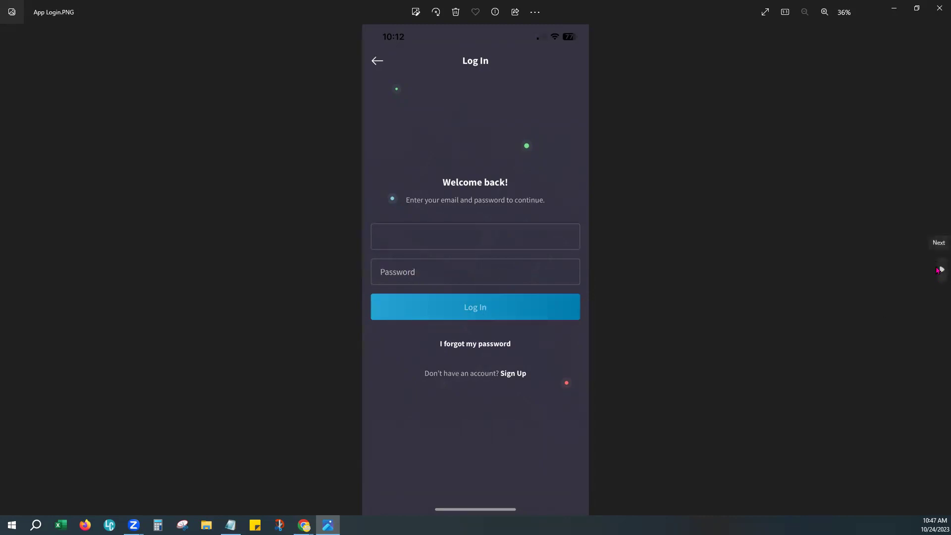
pyautogui.click(939, 270)
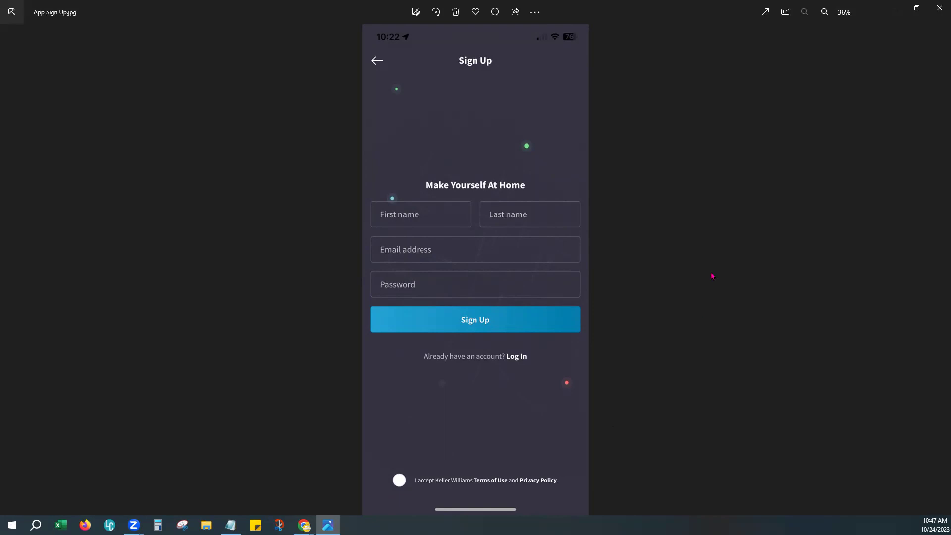
pyautogui.click(897, 9)
# - Highlight the account-created and home-search sentences in the welcome email, then scroll to the signature
pyautogui.click(323, 12)
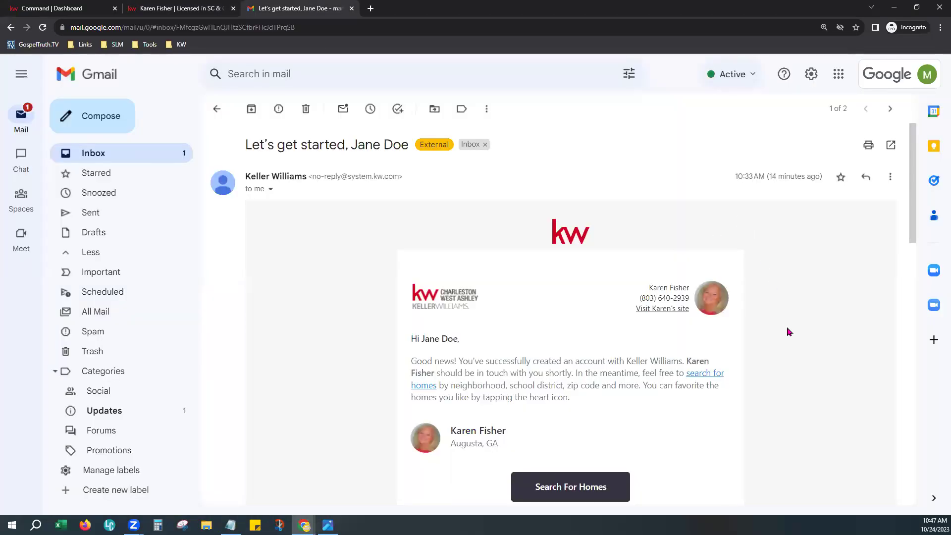
pyautogui.scroll(-2, 789, 332)
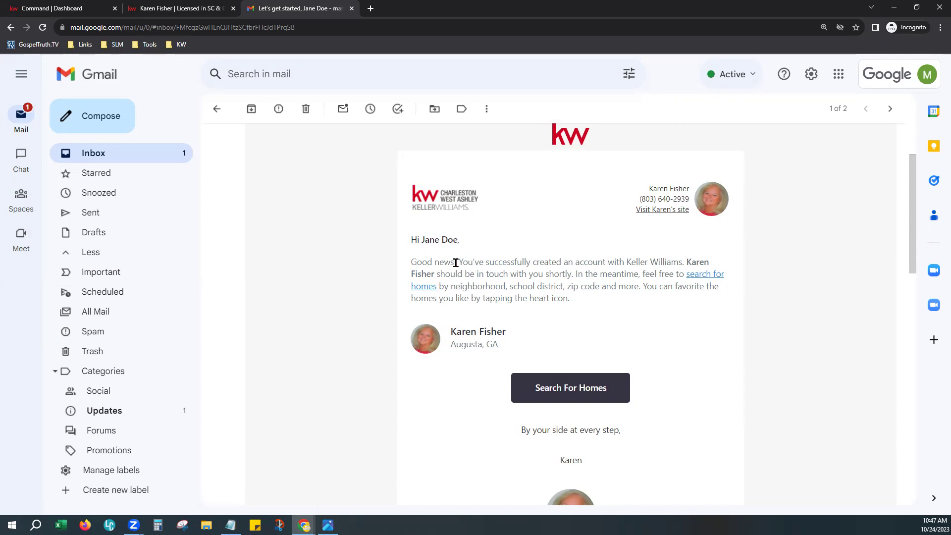
pyautogui.moveTo(457, 262); pyautogui.dragTo(650, 263)
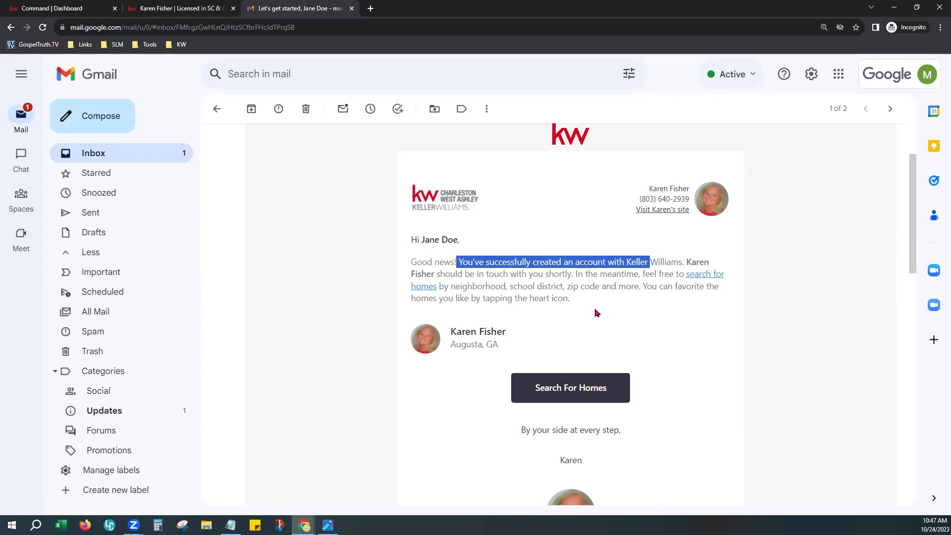
pyautogui.moveTo(450, 275); pyautogui.dragTo(573, 287)
pyautogui.click(632, 333)
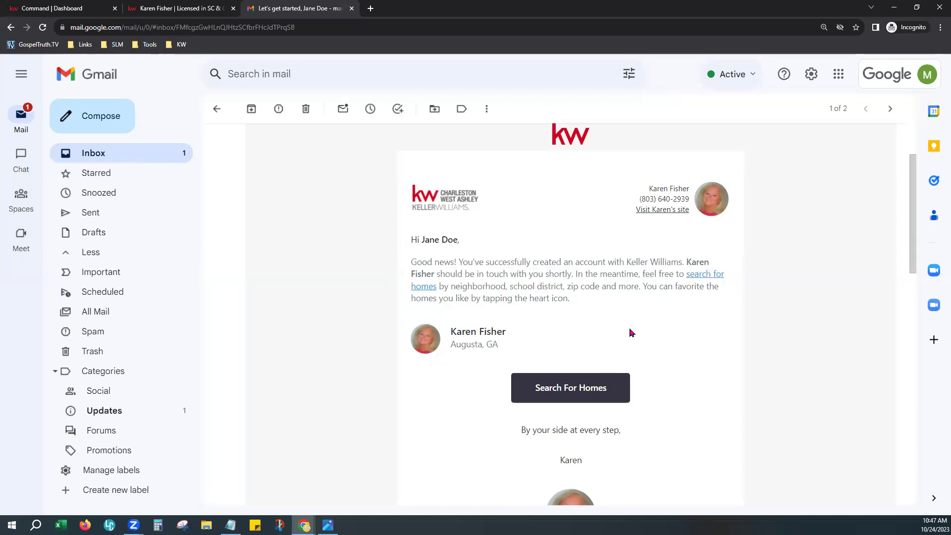
pyautogui.scroll(-5, 639, 446)
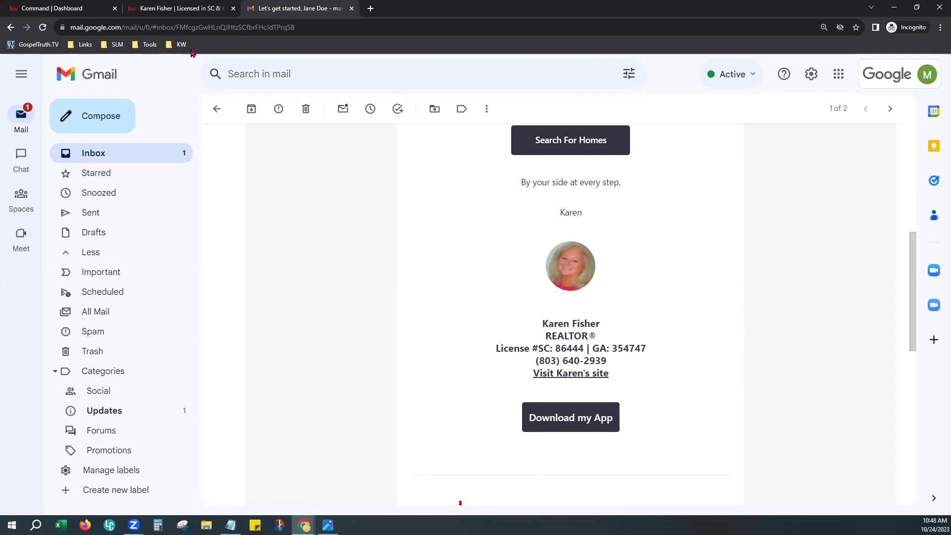
# - On the Command dashboard, show notifications with the unread Agent Site login alert
pyautogui.click(92, 11)
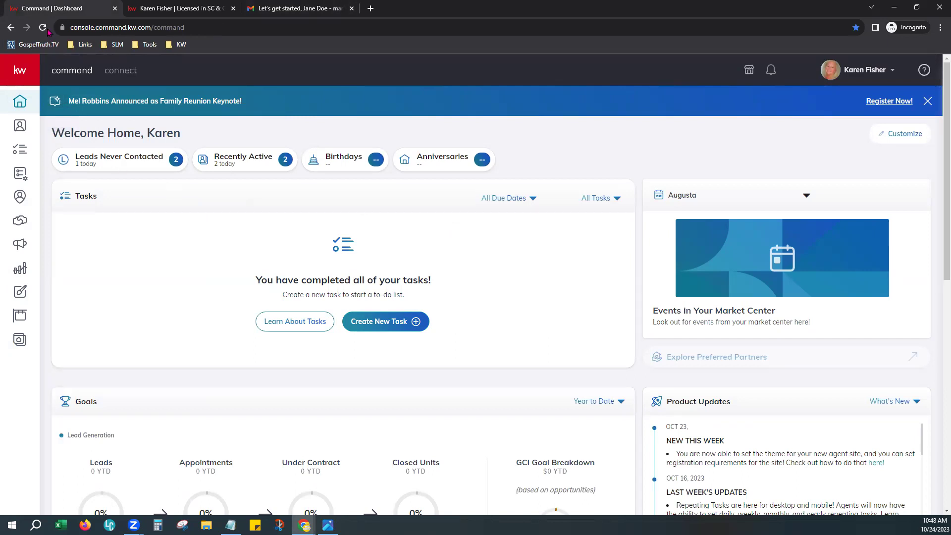
pyautogui.click(775, 70)
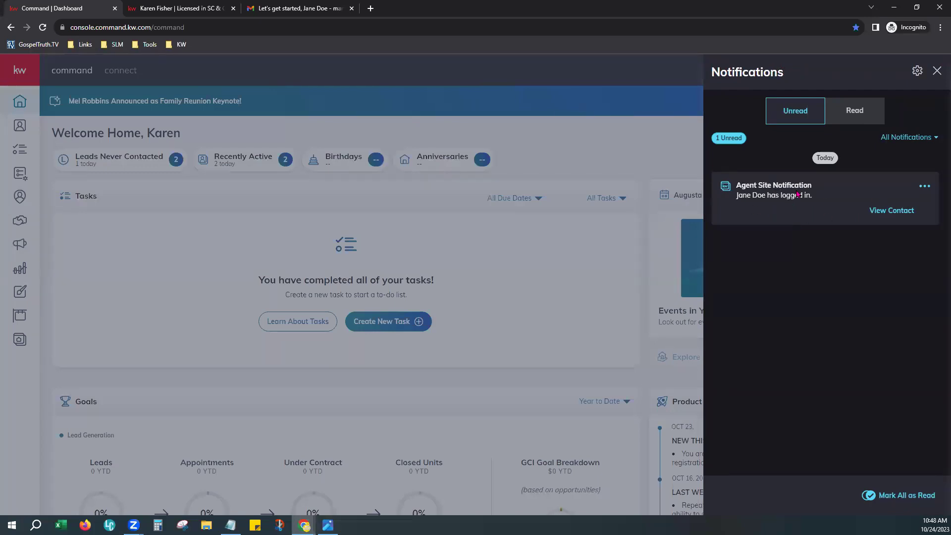
# - Open the contact from the login alert and highlight its registration time in the Timeline
pyautogui.click(900, 213)
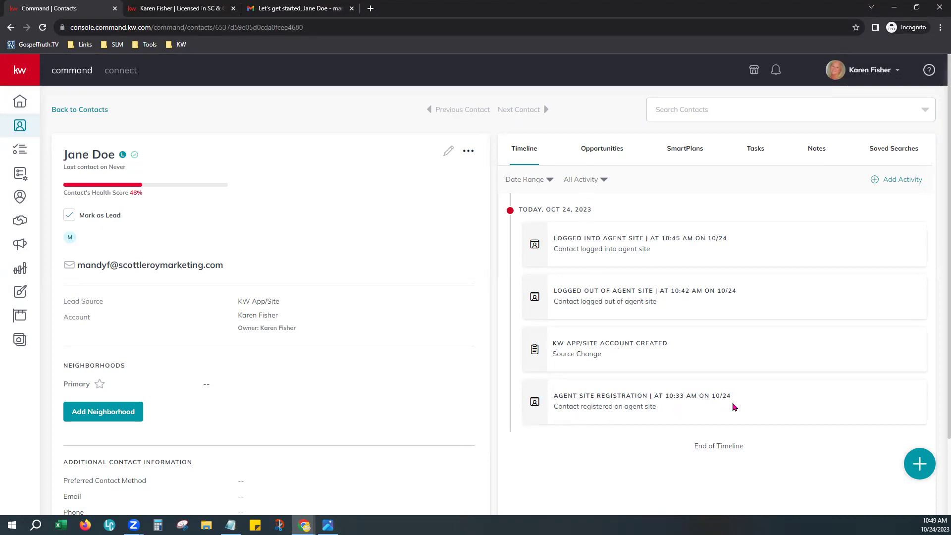
pyautogui.moveTo(732, 396); pyautogui.dragTo(654, 396)
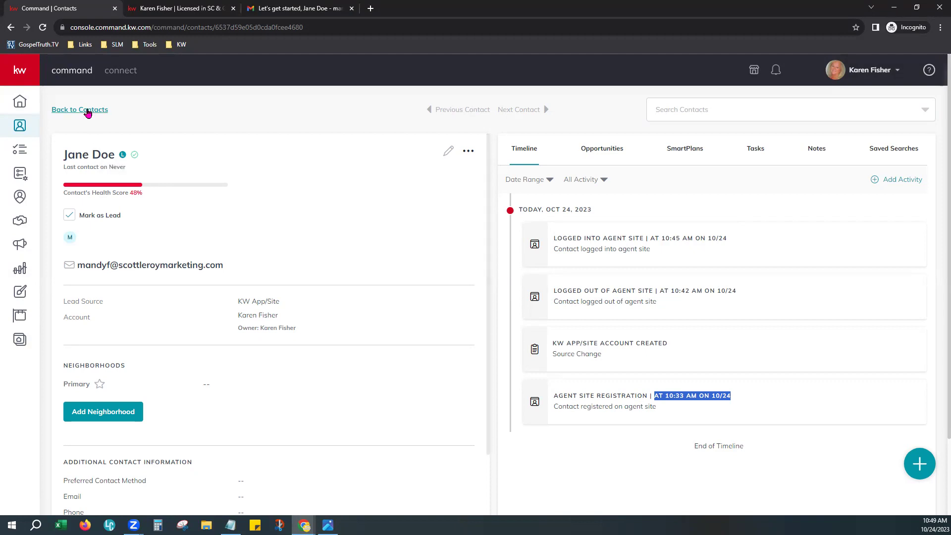
# - Go back to the 7-contact list showing the new contact active on Oct 24, 2023
pyautogui.click(87, 110)
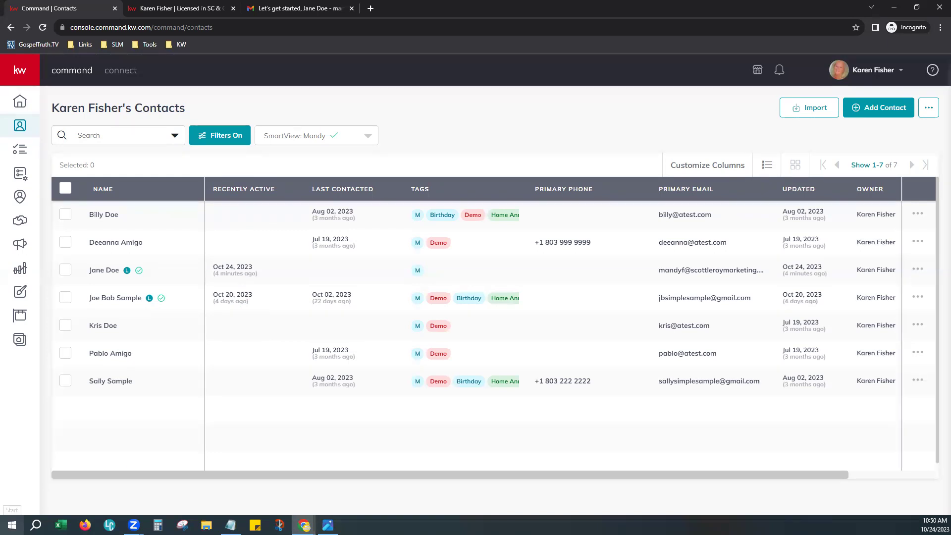
pyautogui.click(12, 524)
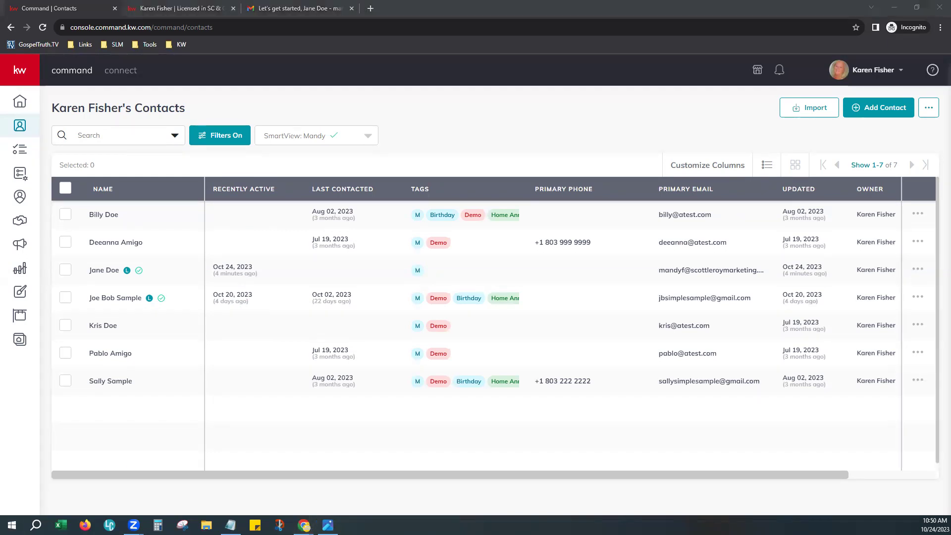